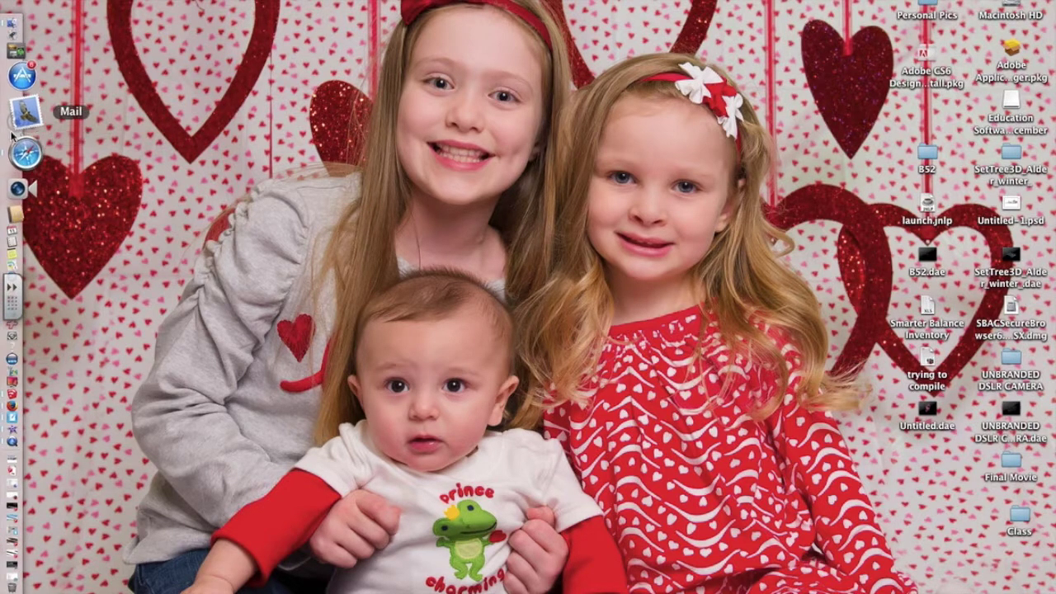
Bring Safari back up, showing the Google results for 3dwarehouse
click(25, 147)
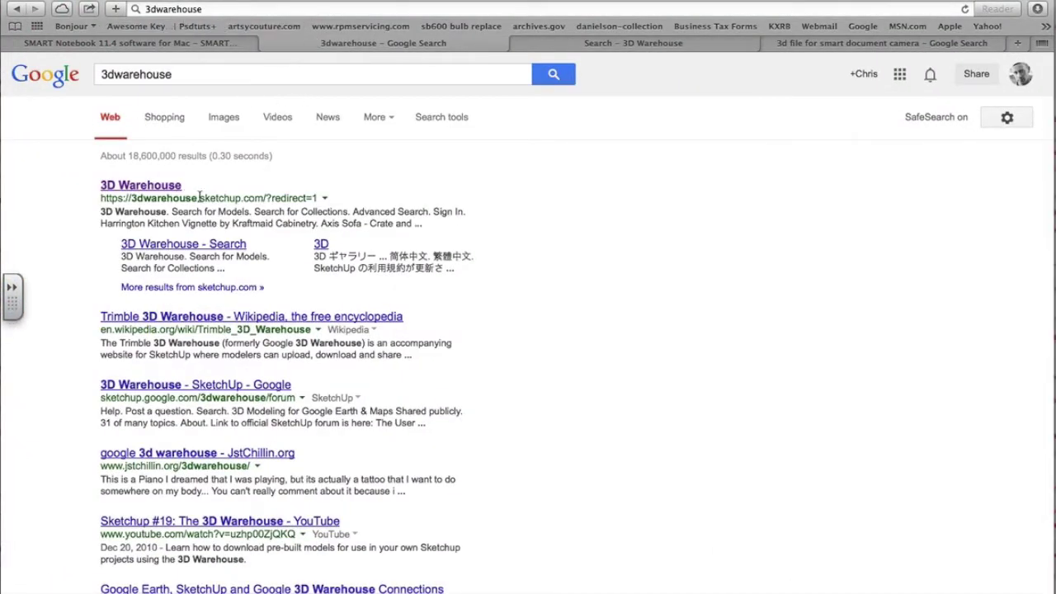
Open the 3D Warehouse site from the Google results and dismiss an accidental Spotlight search
click(146, 190)
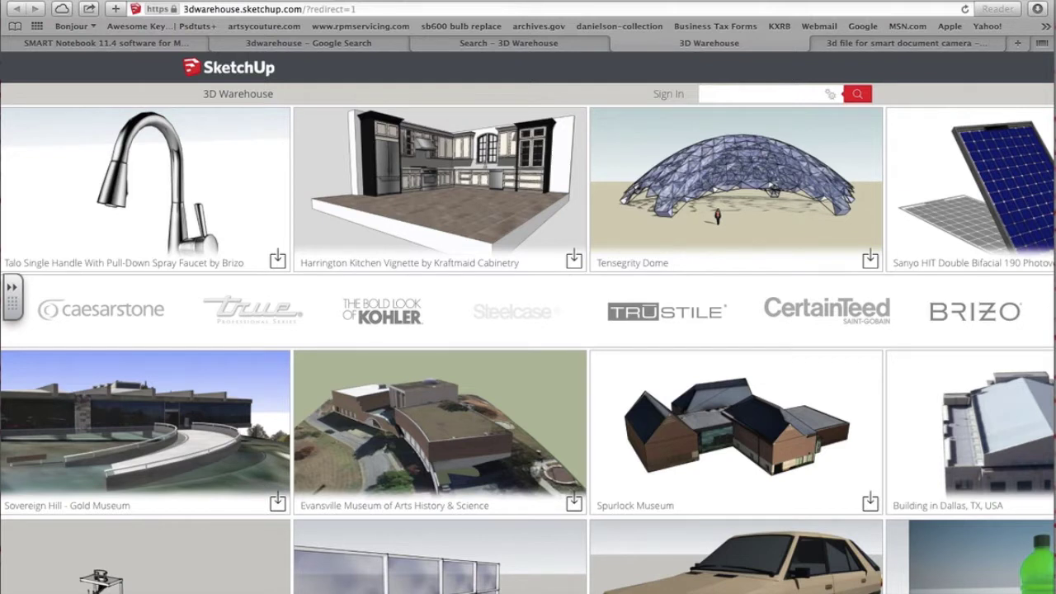
key(super+space)
text(quic)
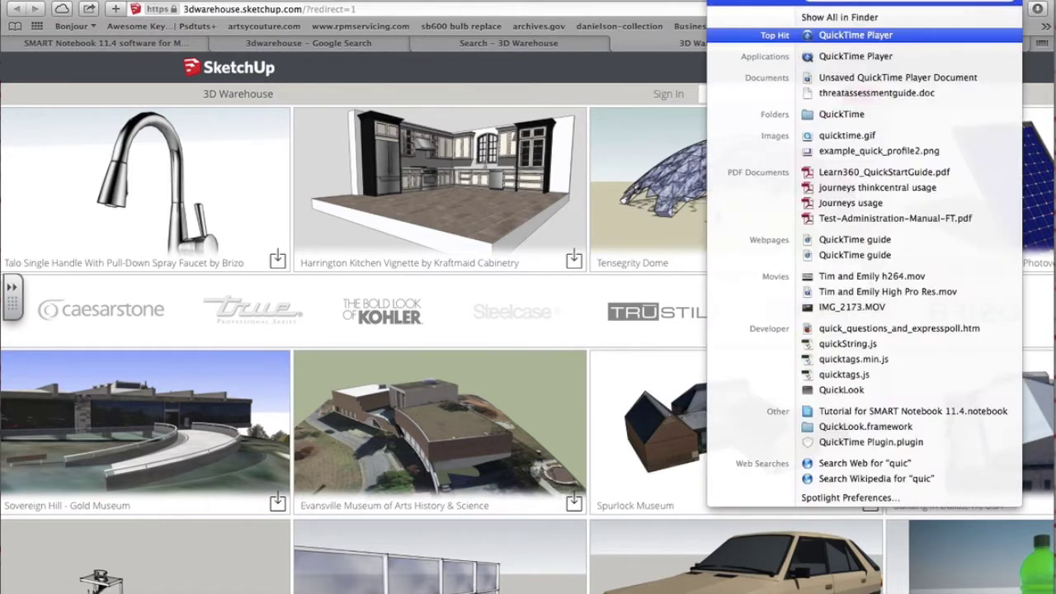
key(BackSpace)
key(BackSpace)
key(BackSpace)
key(BackSpace)
text(self)
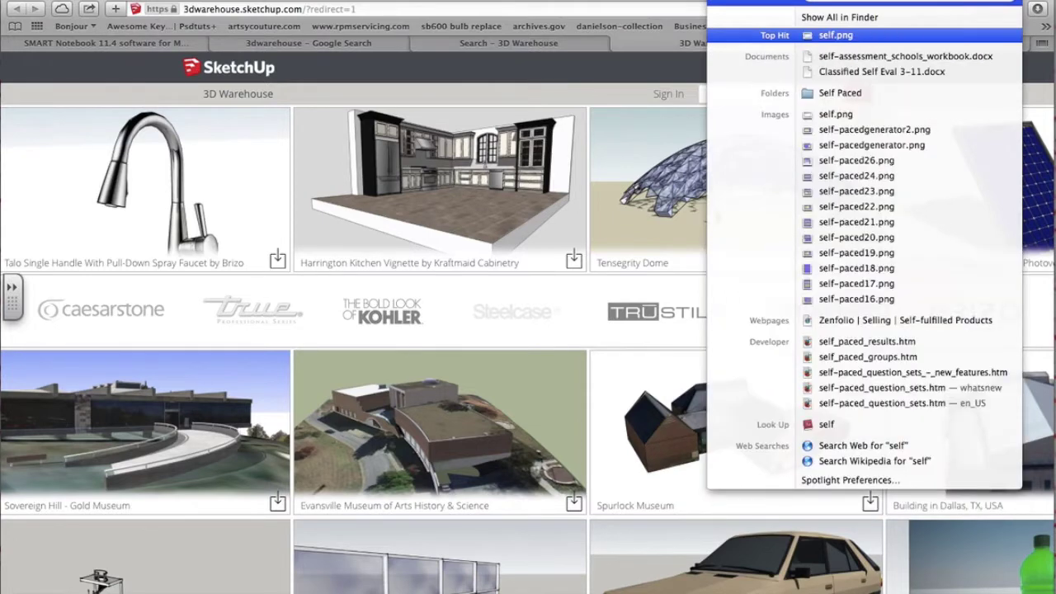
key(Escape)
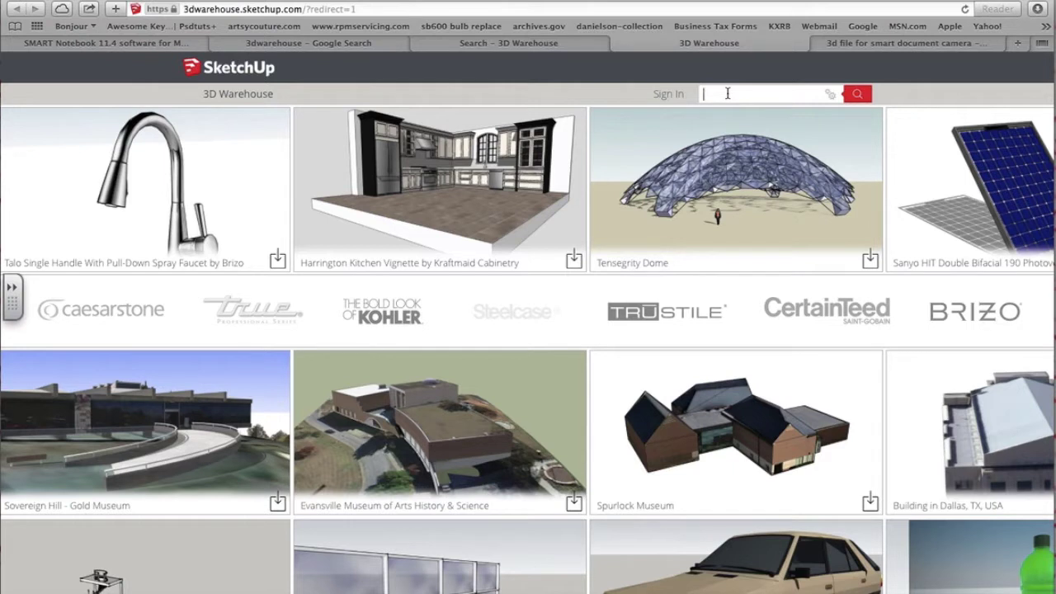
Search 3D Warehouse for 747 and download the CalifEx Borderhopper 747-400D as a SketchUp 6 model
click(728, 94)
text(747)
key(Return)
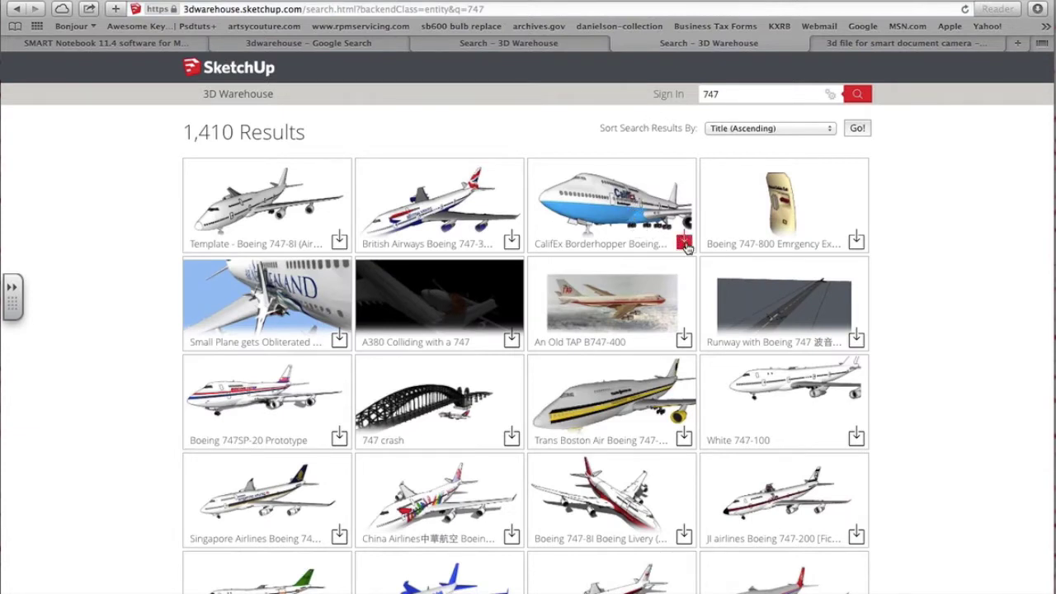
click(656, 237)
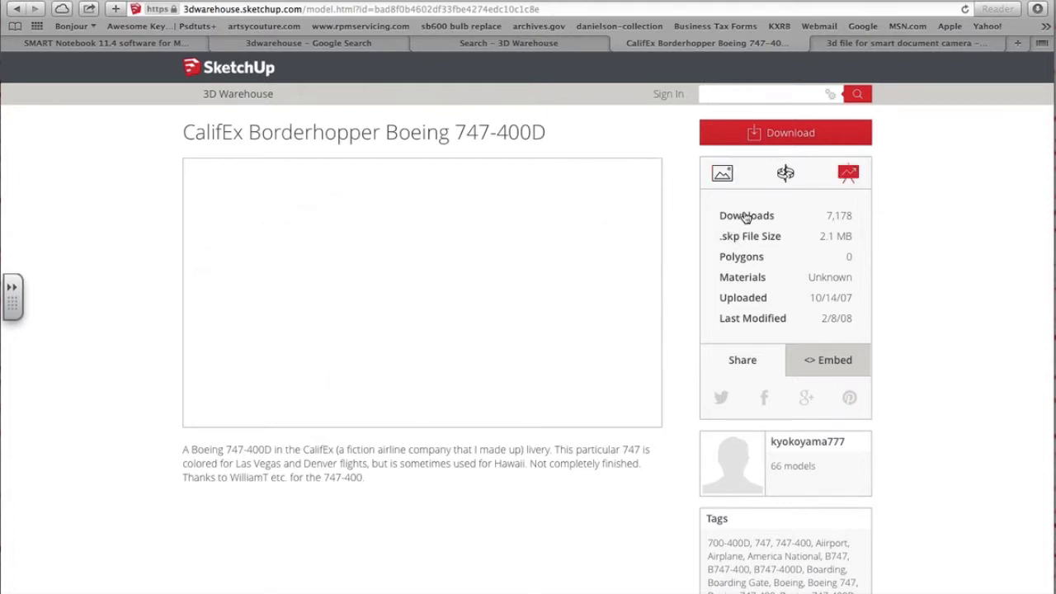
click(750, 136)
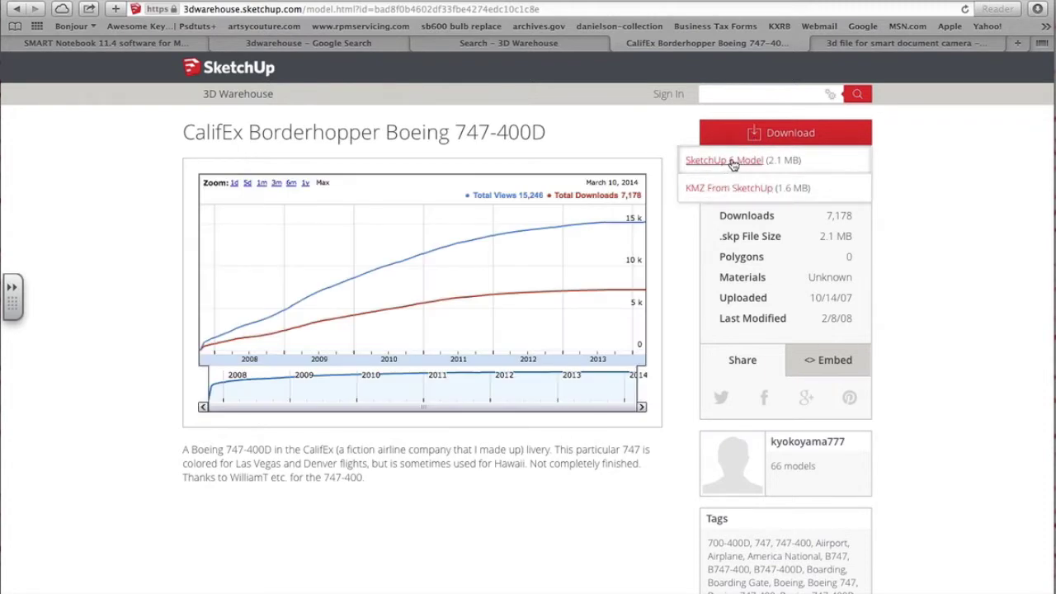
click(733, 162)
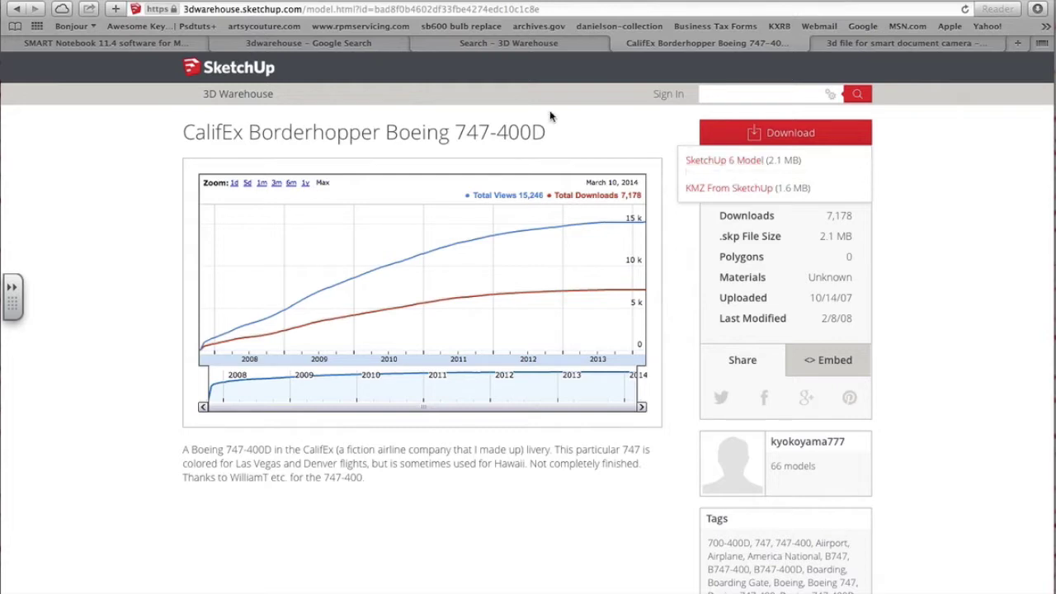
click(1036, 10)
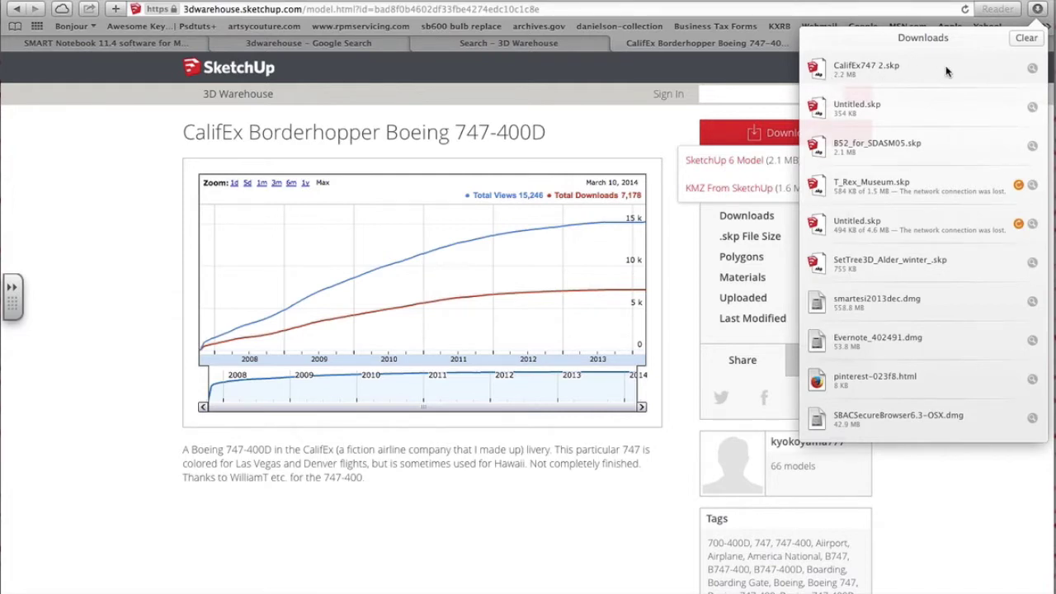
Reveal CalifEx747 2.skp in Finder and open it in SketchUp
click(1032, 72)
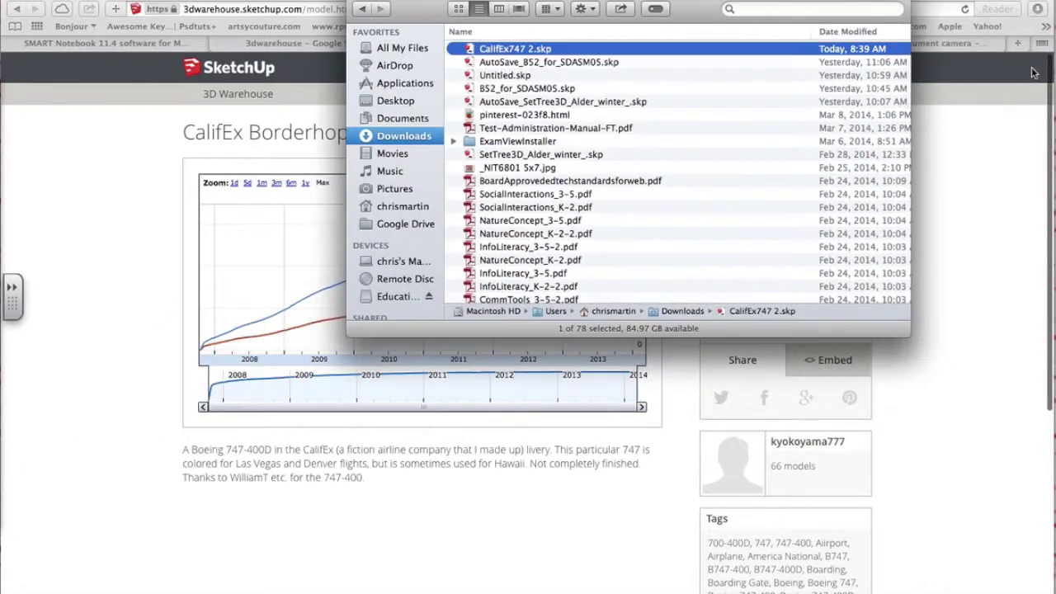
double_click(508, 50)
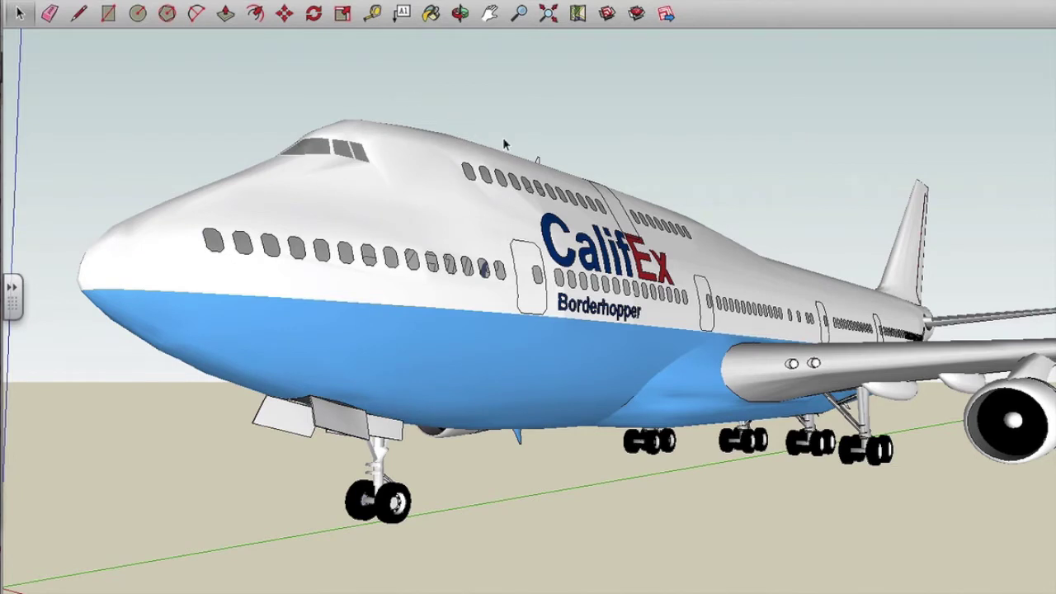
Orbit the 747 to inspect its front, side, landing gear and upper wing
click(461, 15)
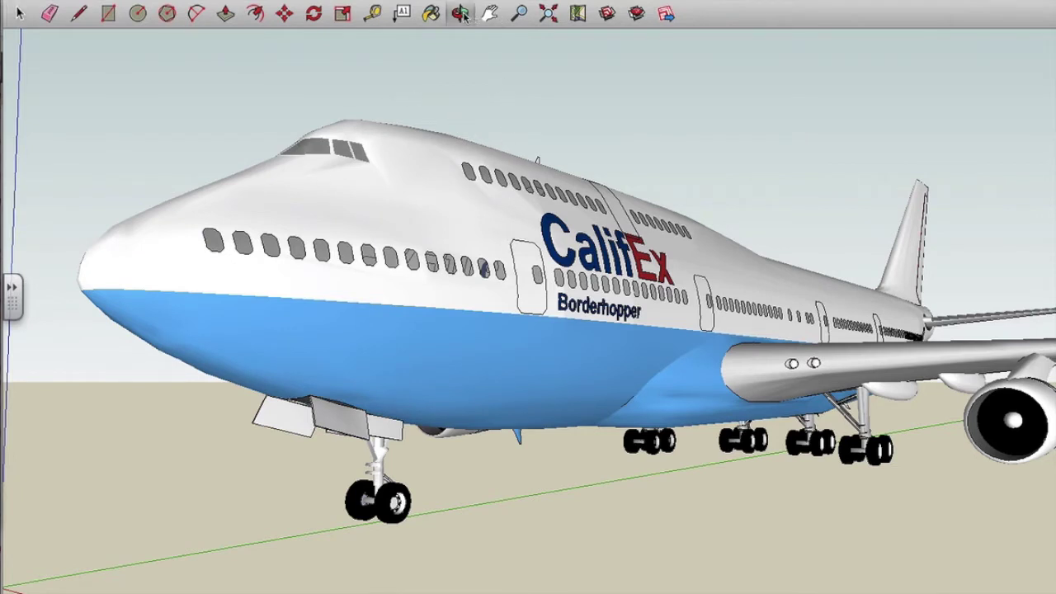
drag(384, 244, 322, 300)
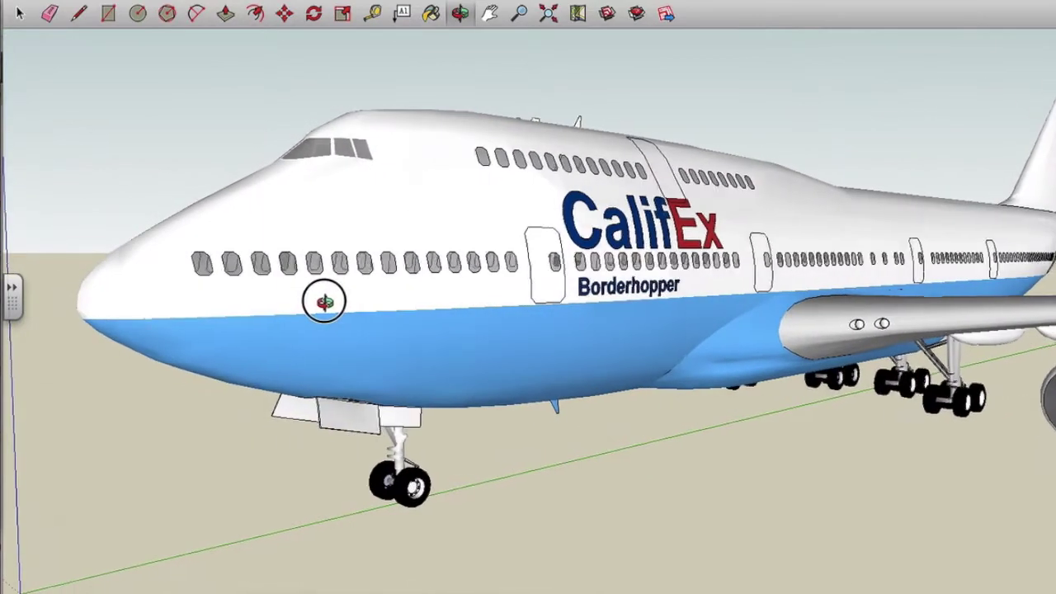
drag(912, 314, 666, 302)
drag(938, 312, 723, 303)
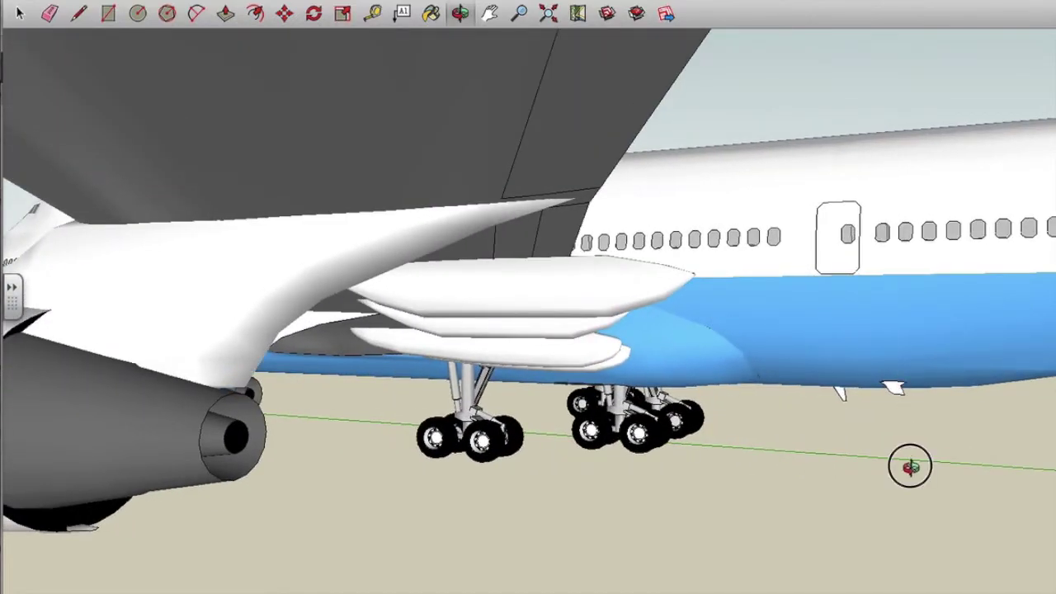
drag(909, 467, 852, 555)
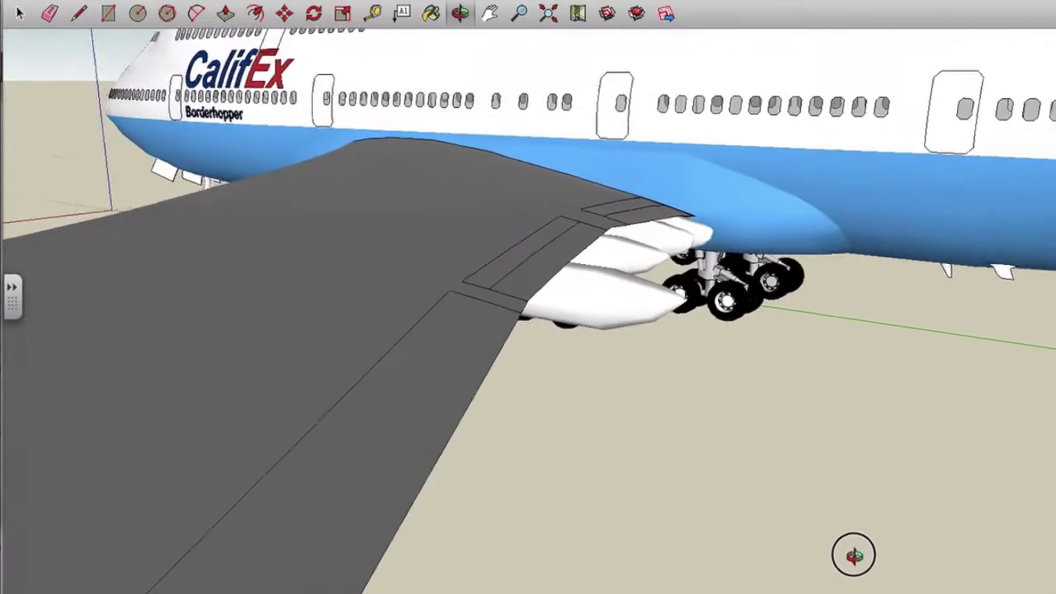
drag(818, 189, 836, 433)
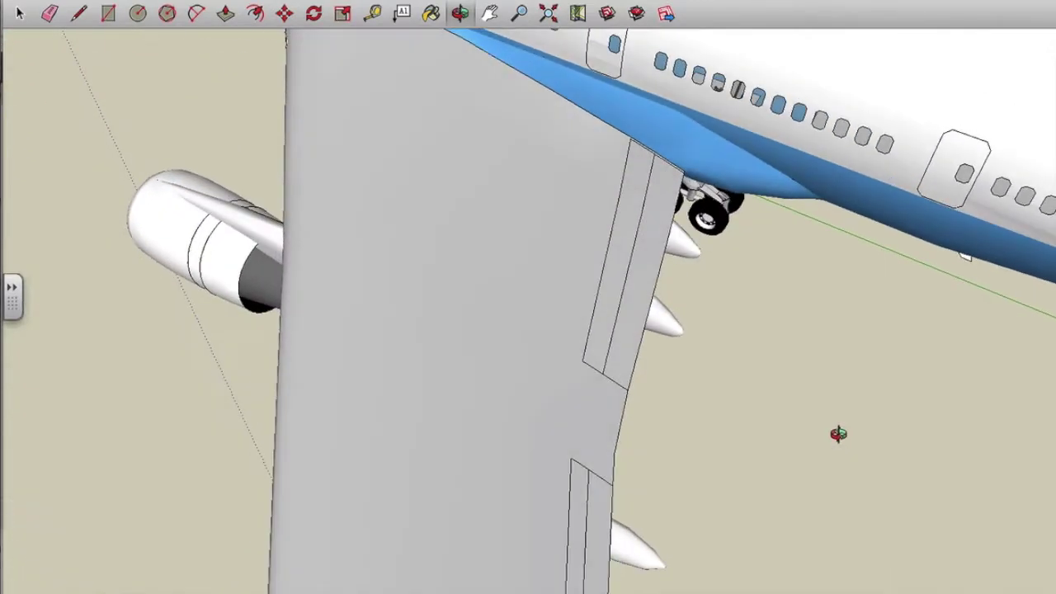
Pan to the CalifEx fuselage logo and nose, then bring up File > Export
click(492, 13)
drag(514, 77, 417, 515)
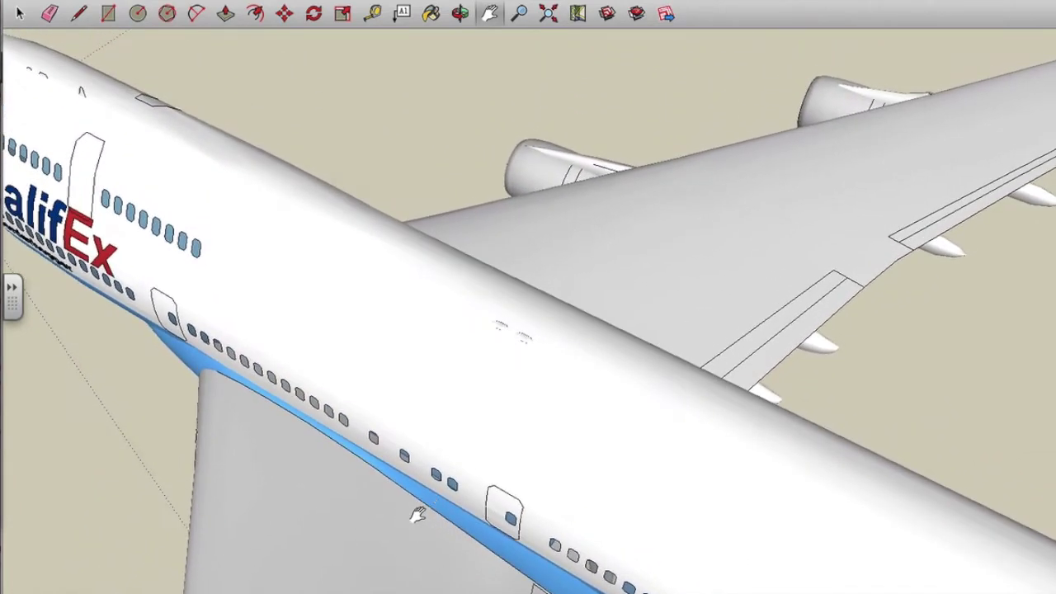
drag(329, 372, 791, 468)
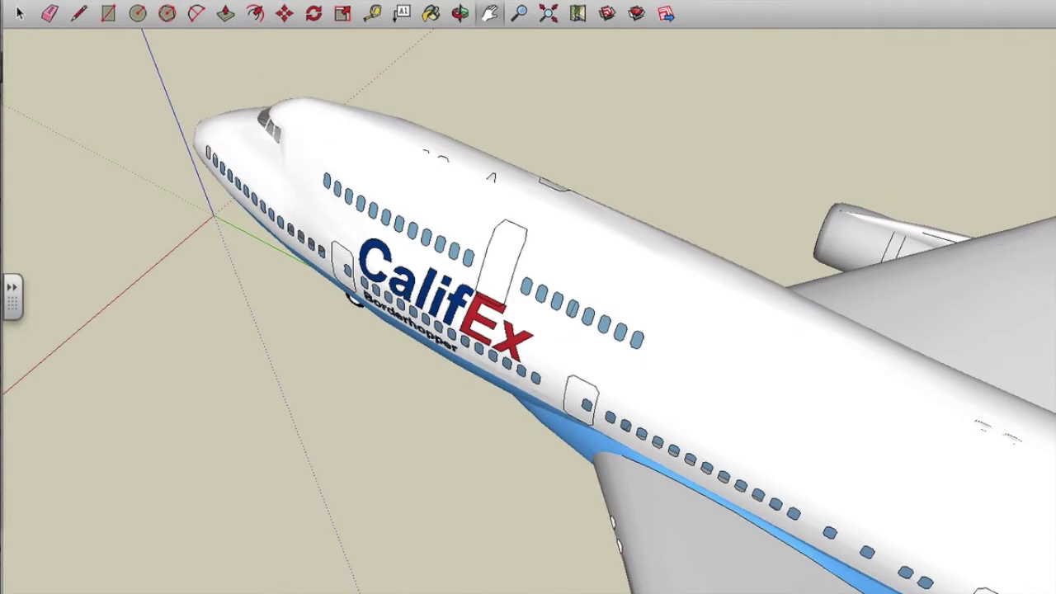
click(116, 2)
mouse_move(160, 203)
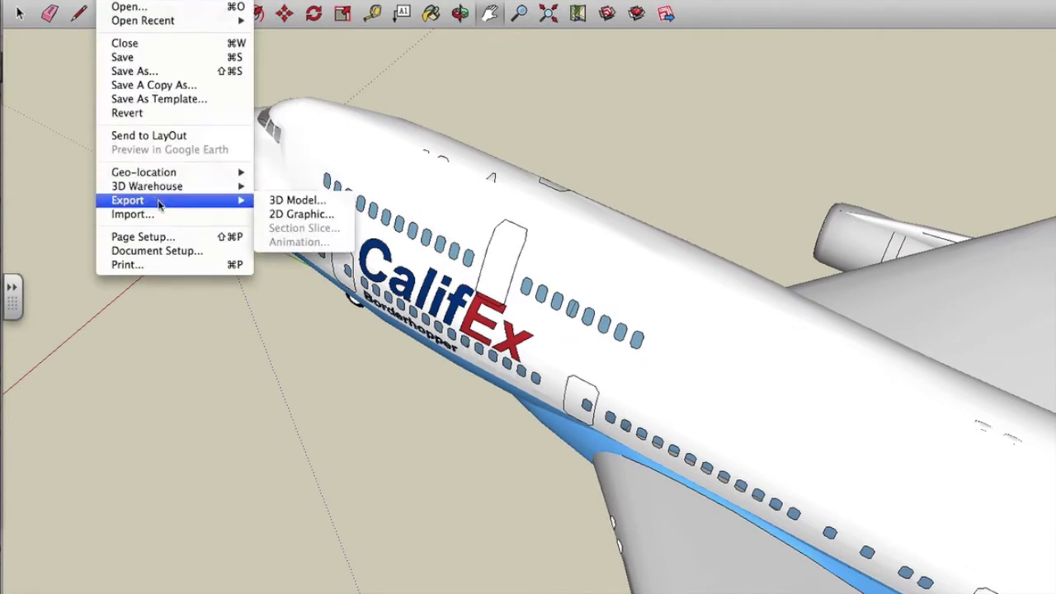
Export the jet as a 3D model named 747 in COLLADA (.dae) format to the Desktop
click(299, 200)
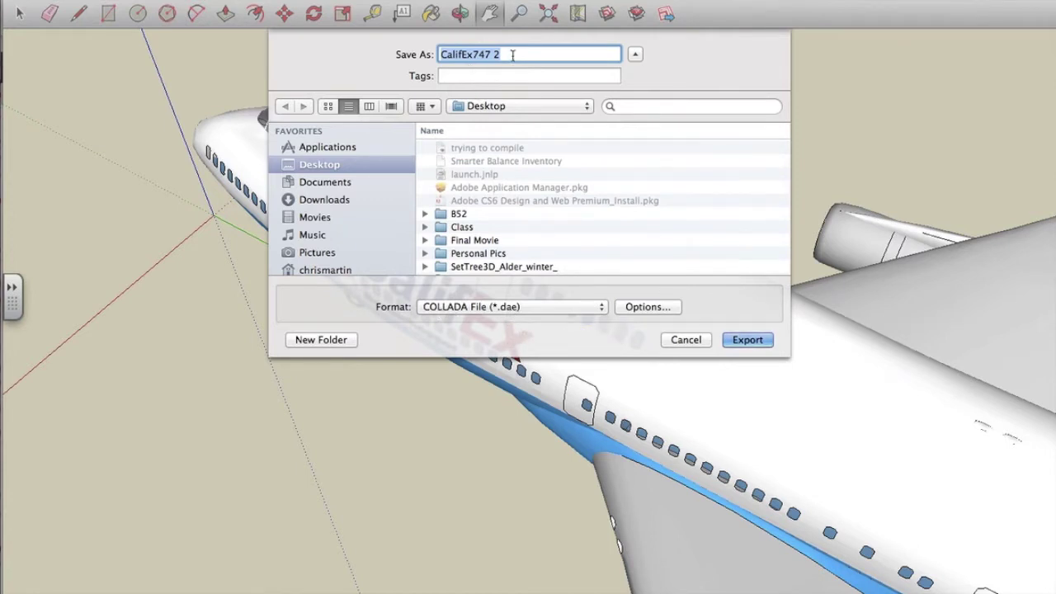
text(747)
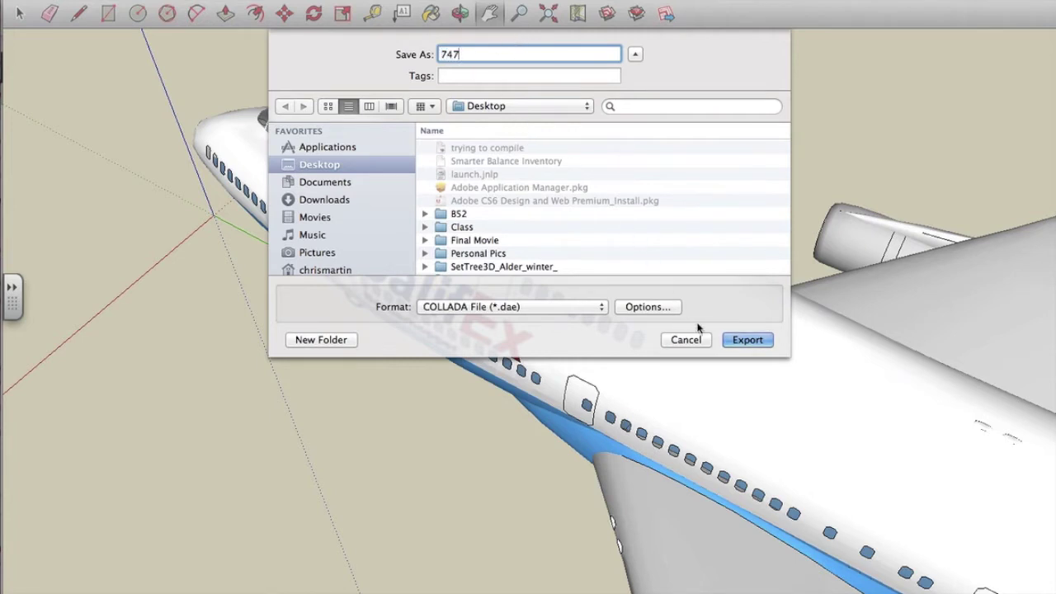
click(734, 341)
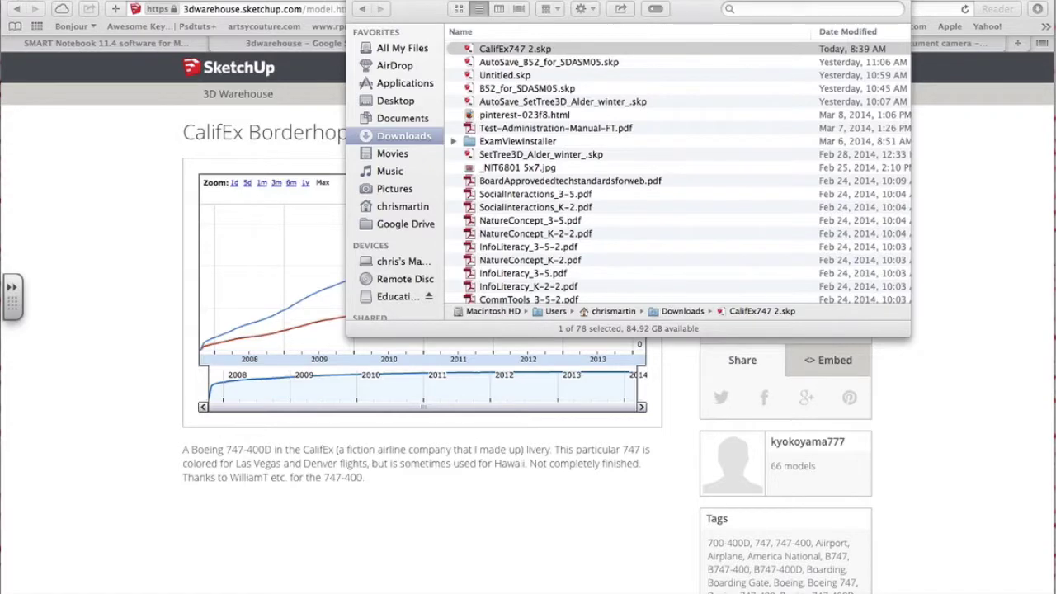
click(358, 2)
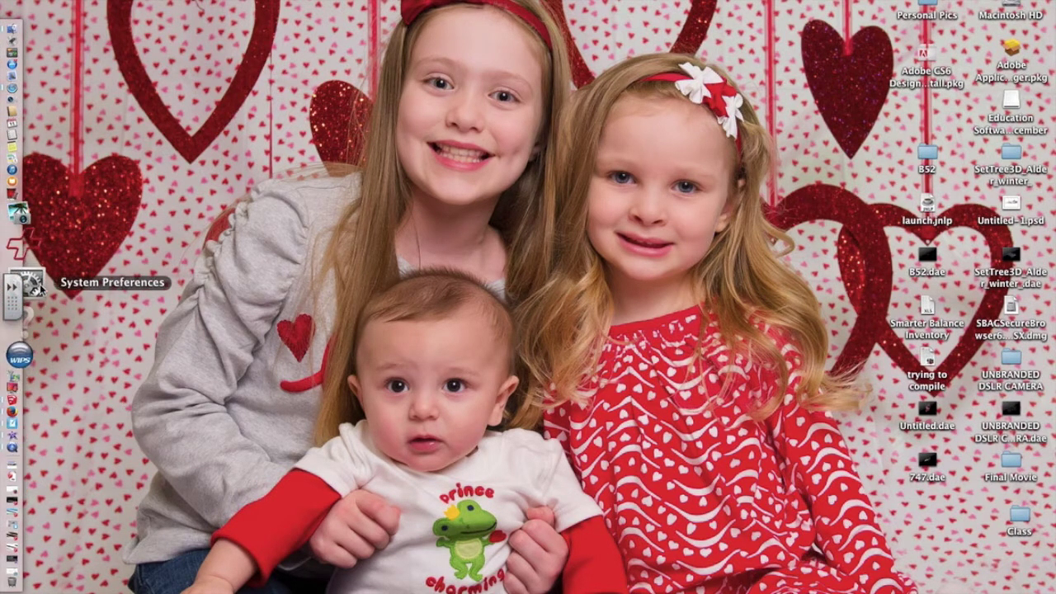
Return to the desktop where 747.dae sits beside B52.dae and Untitled.dae
mouse_move(3, 450)
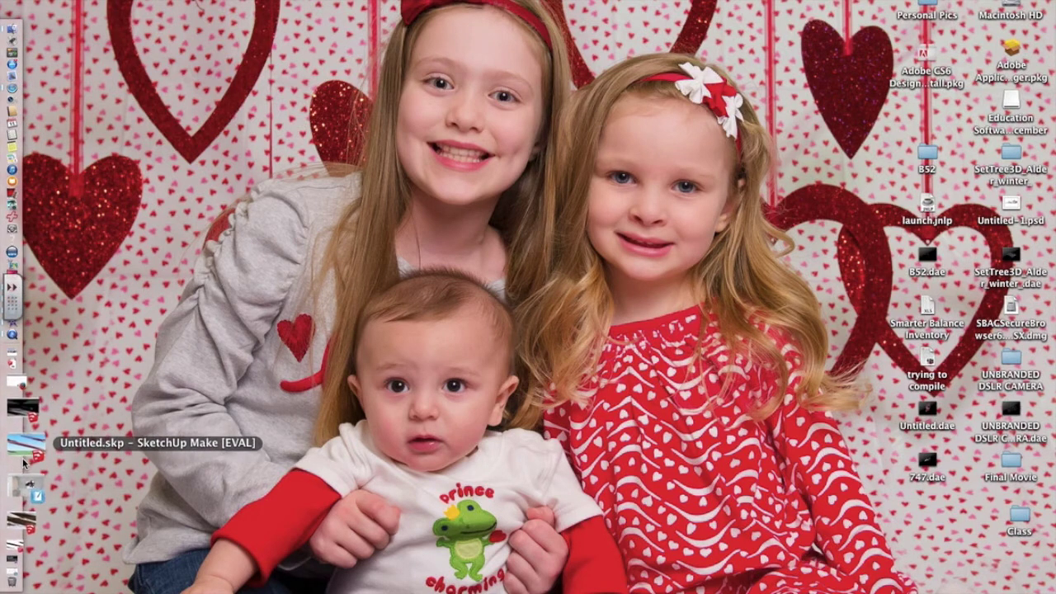
Restore SMART Notebook and insert 747.dae from the Desktop as a 3D object
click(29, 468)
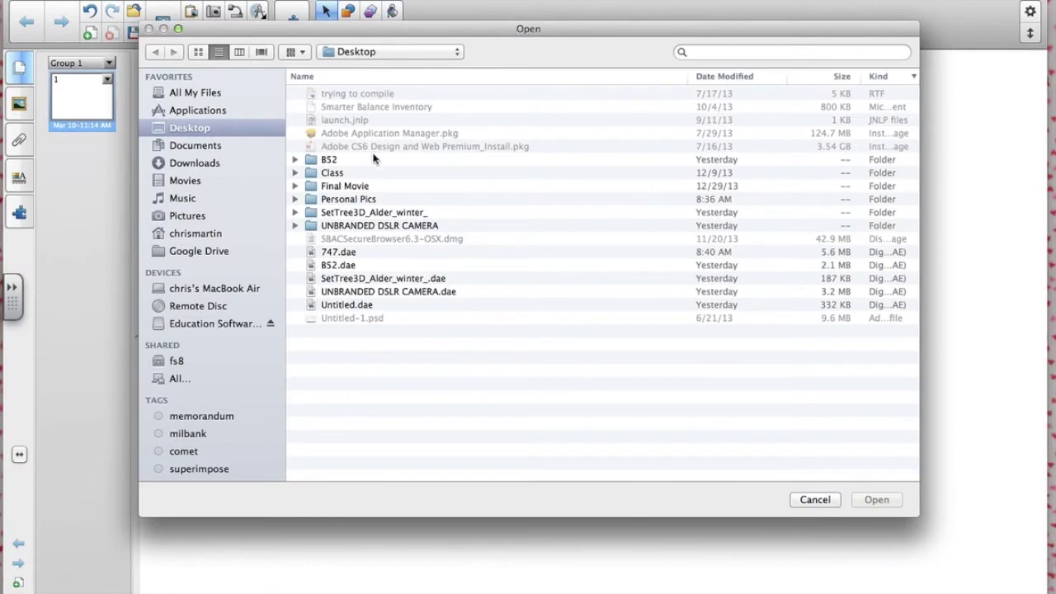
click(335, 257)
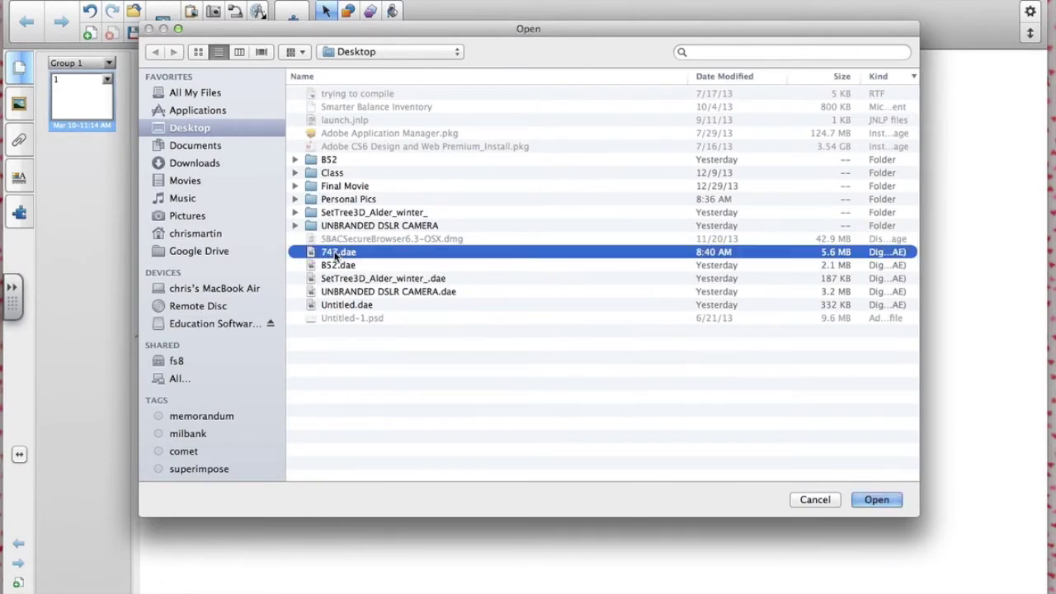
click(875, 499)
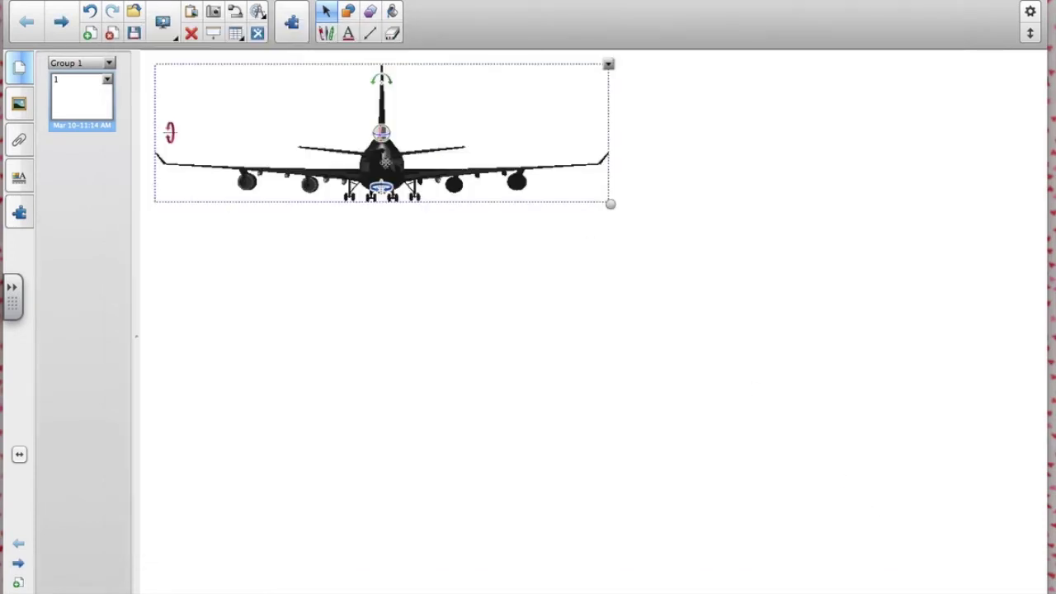
Center the 747 on the page, enlarge it, and rotate it to a front three-quarter view
drag(385, 168, 523, 313)
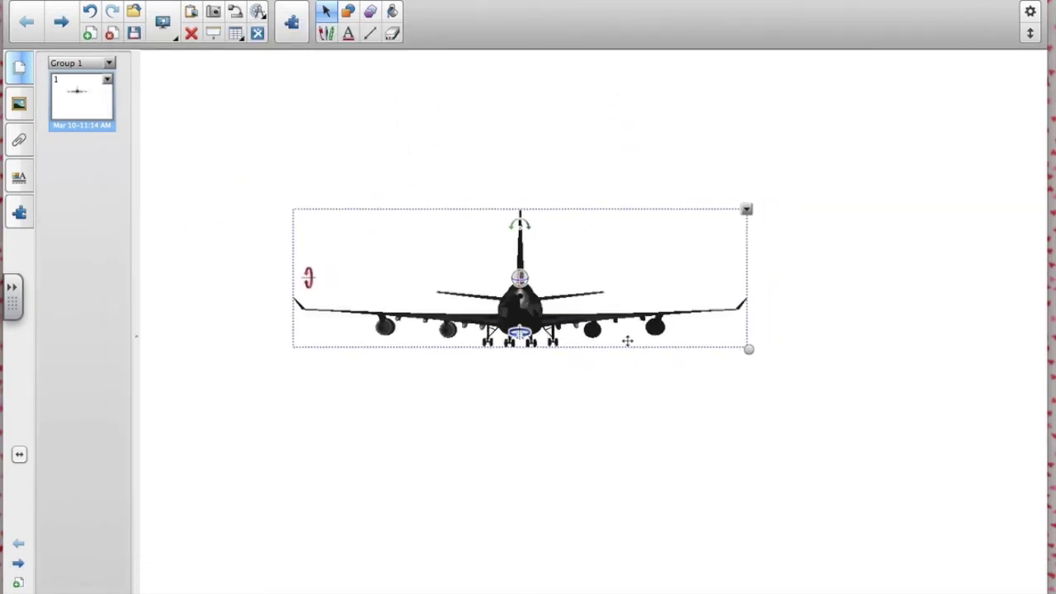
drag(747, 350, 884, 460)
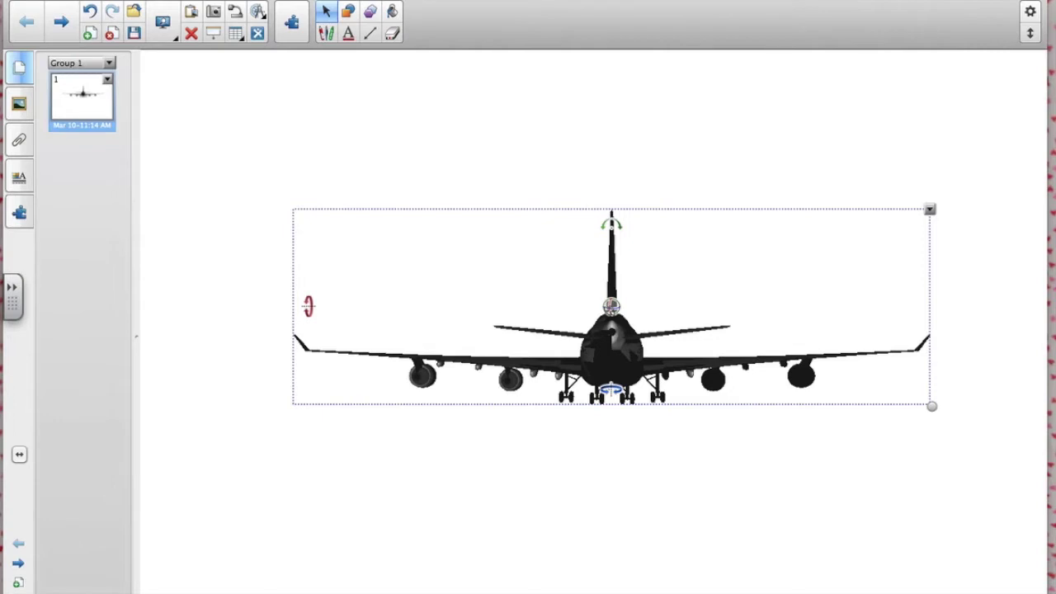
drag(612, 307, 342, 384)
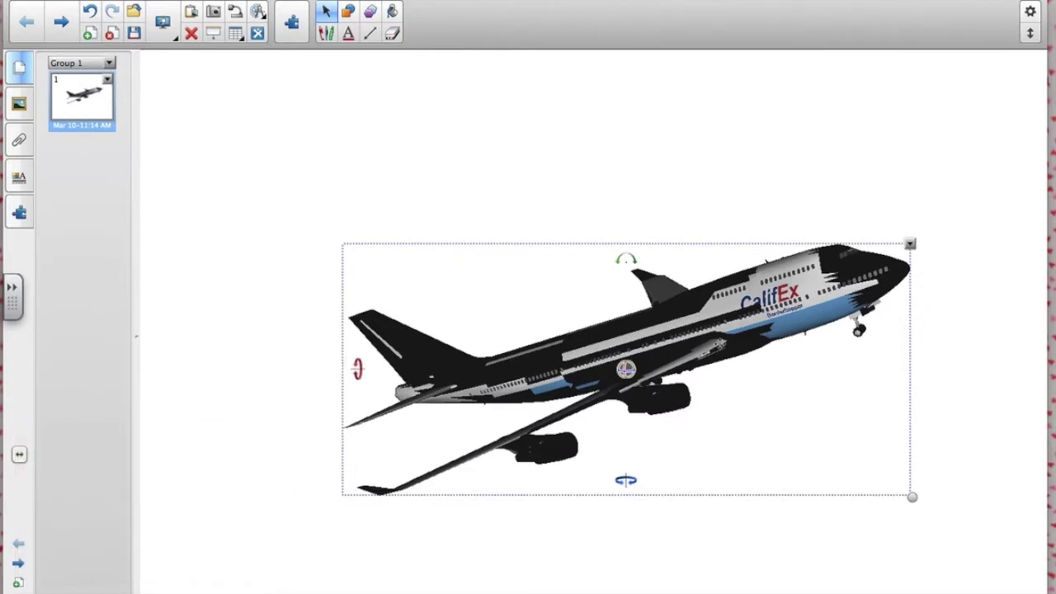
mouse_move(626, 259)
mouse_down()
mouse_move(668, 252)
mouse_move(712, 337)
mouse_move(530, 386)
mouse_move(566, 245)
mouse_move(625, 256)
mouse_up()
drag(626, 369, 504, 450)
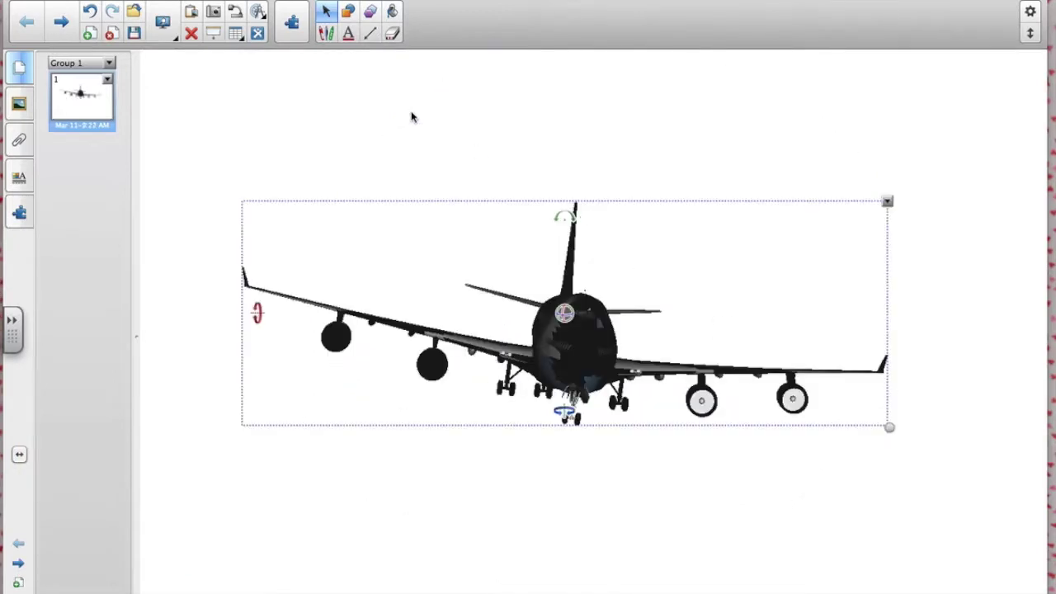
click(236, 15)
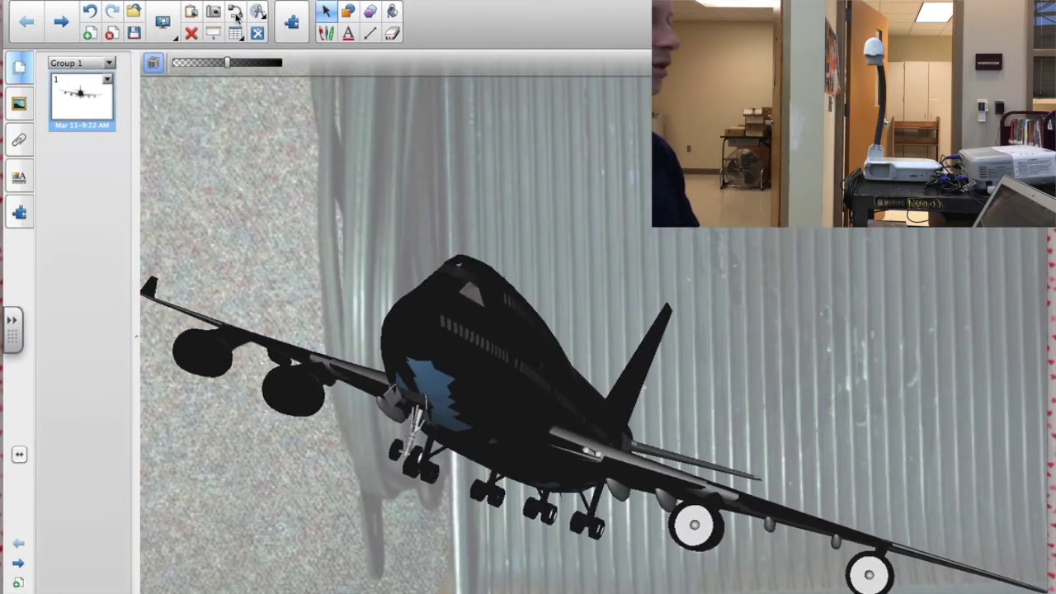
Capture the document-camera view, rotate the 747 to show its side, then delete it
click(235, 13)
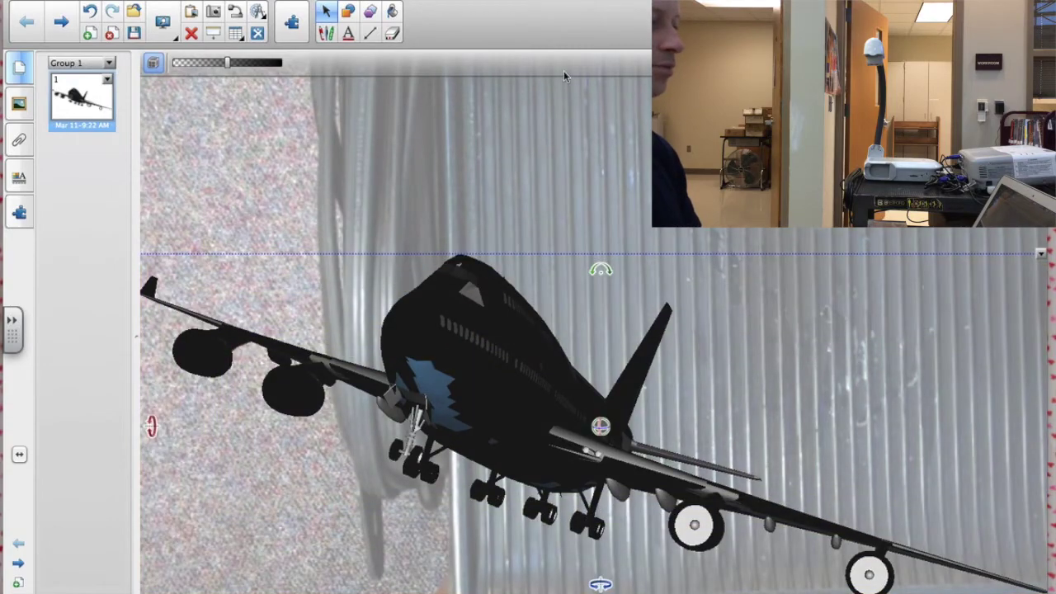
drag(600, 427, 818, 445)
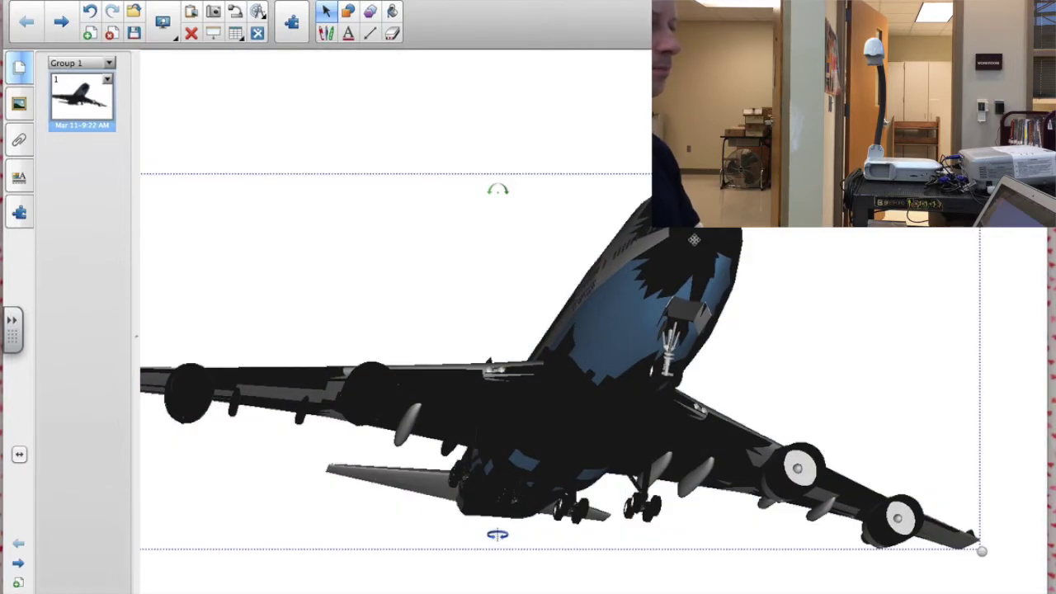
key(Delete)
Insert the snowy tree-and-cabin 3D object SetTree3D_Alder_winter_.dae onto the page
click(221, 0)
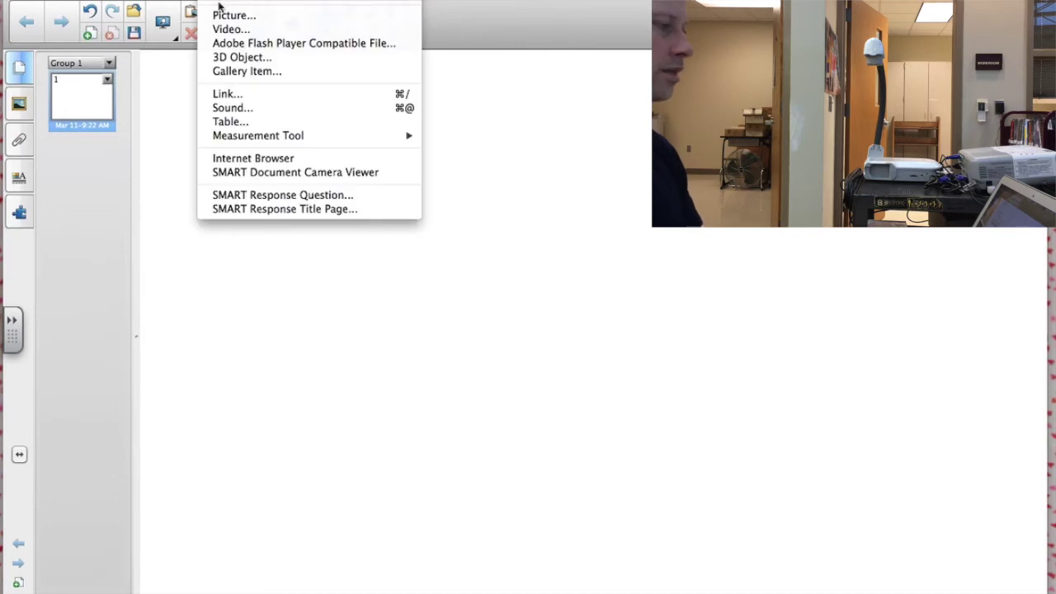
click(233, 58)
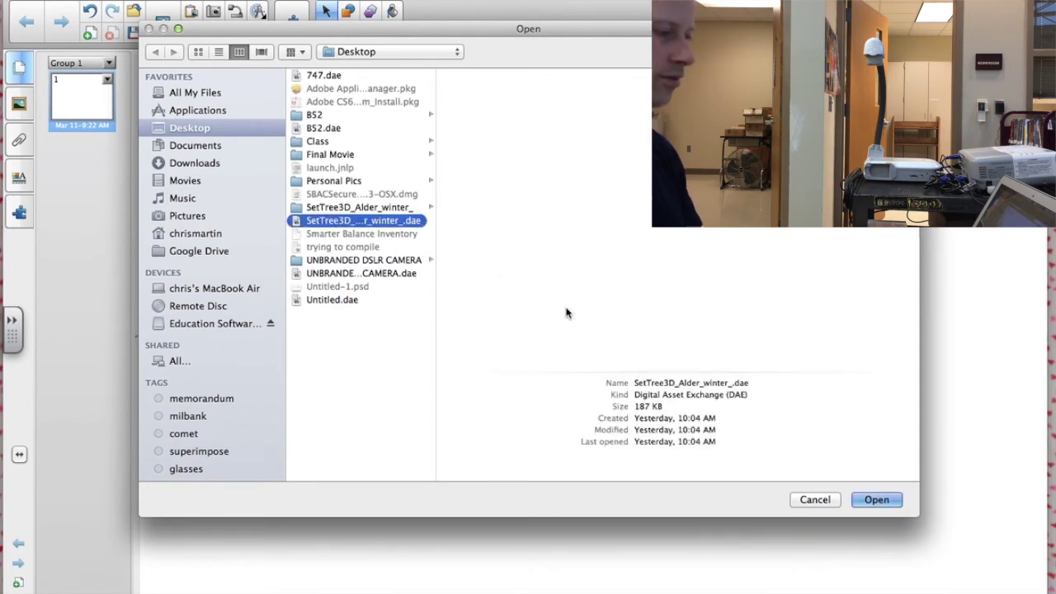
click(875, 500)
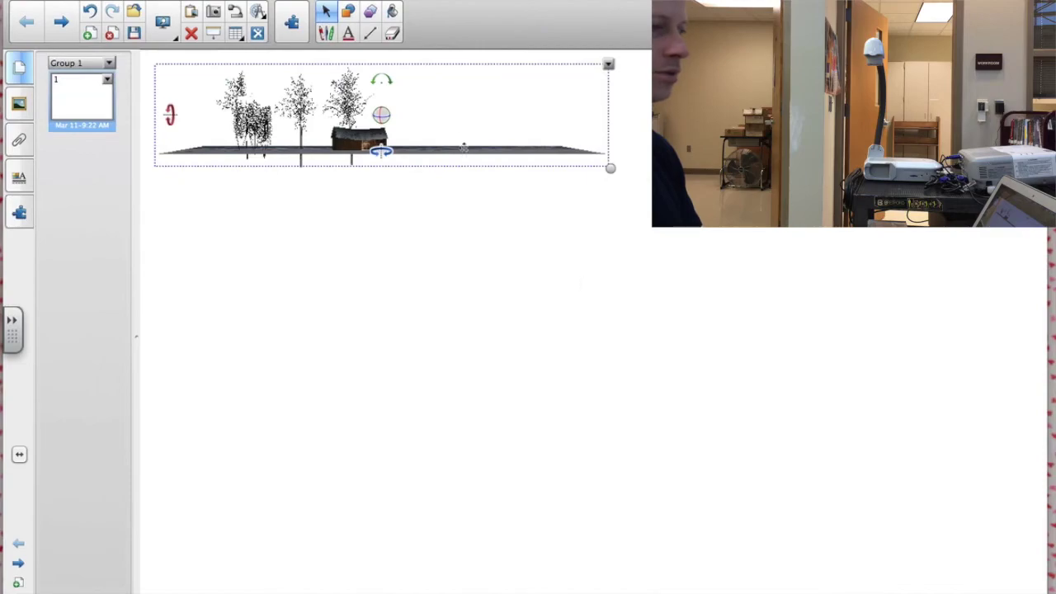
Enlarge the tree scene, lower it, tilt it to show the snowy ground, and turn on the camera feed
drag(608, 170, 988, 446)
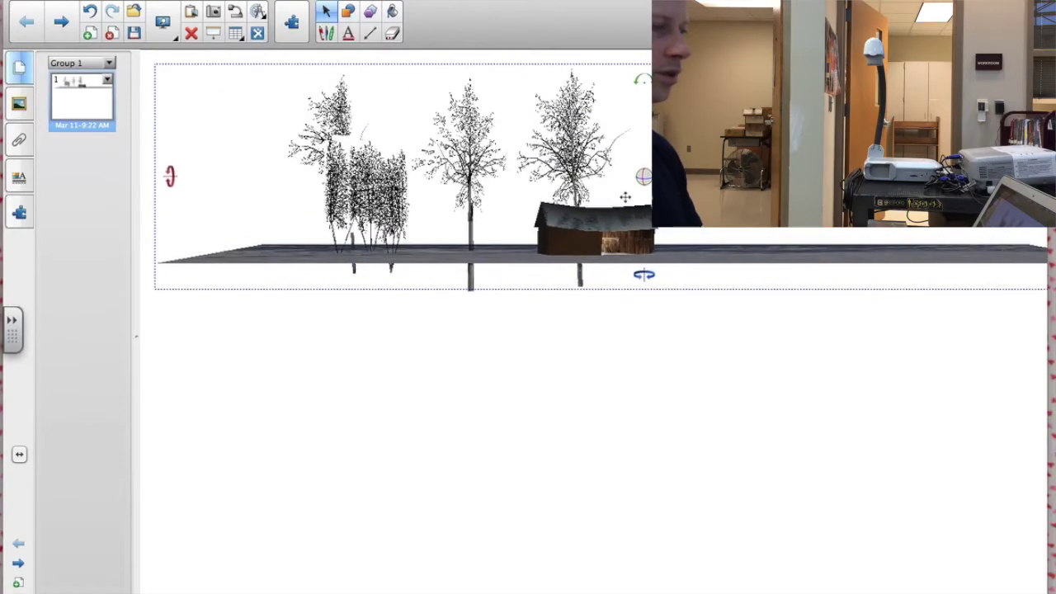
drag(620, 229, 608, 327)
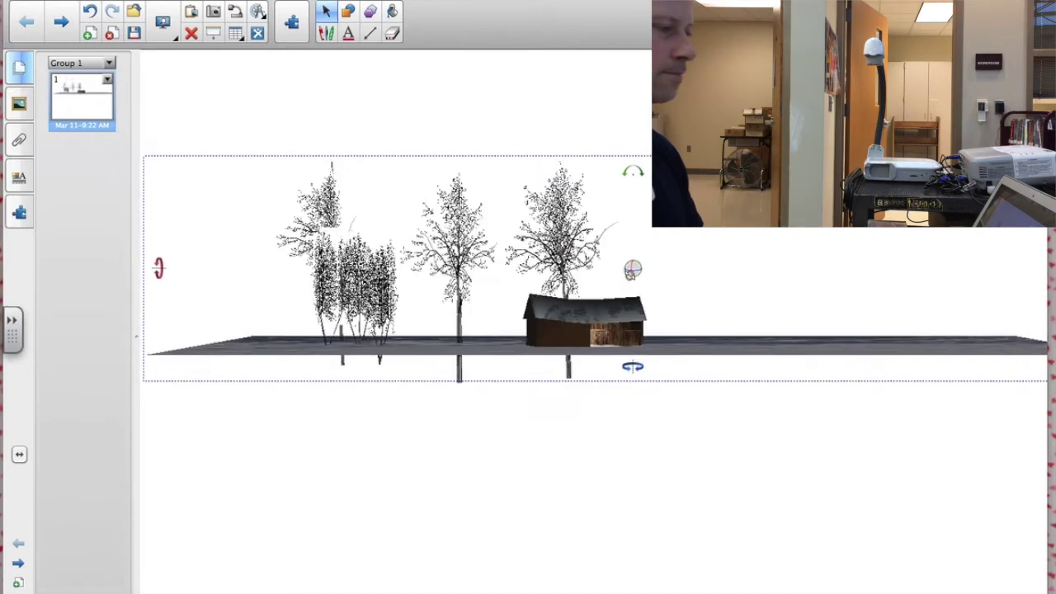
drag(632, 269, 643, 351)
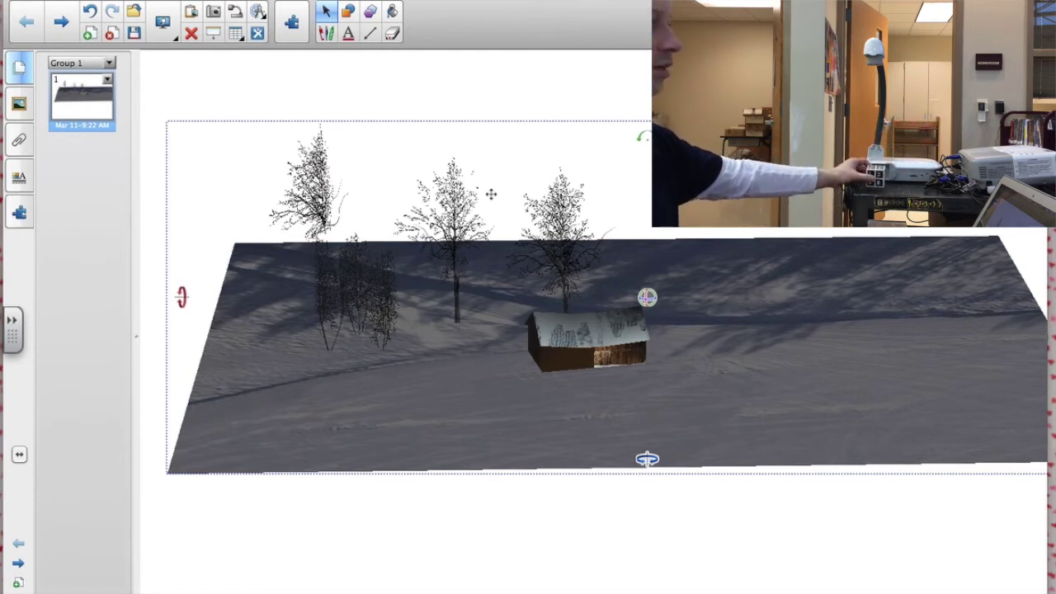
click(237, 15)
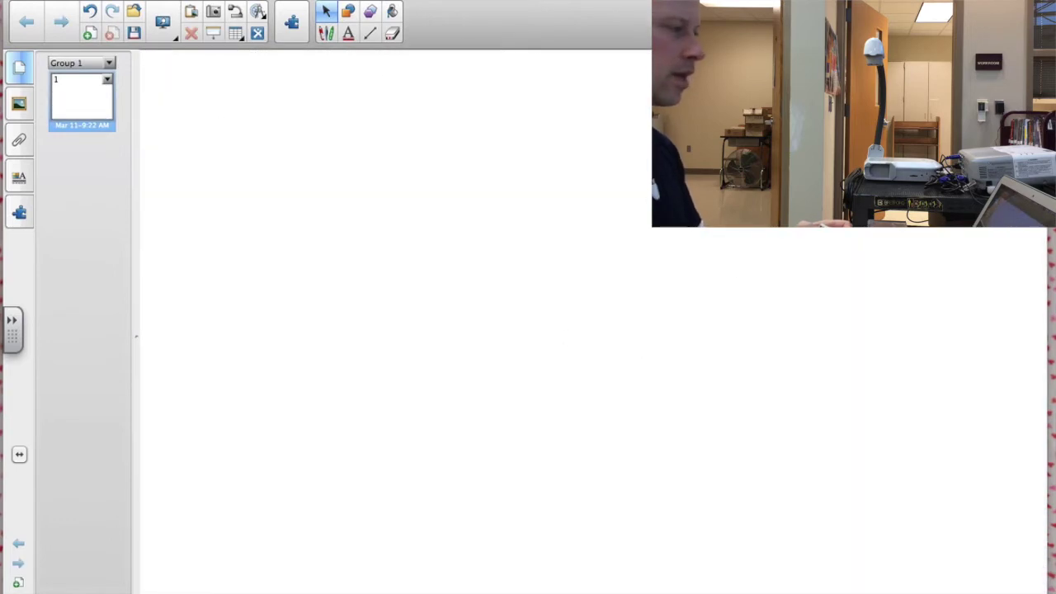
Bring up the Insert menu to start adding another 3D object
click(223, 1)
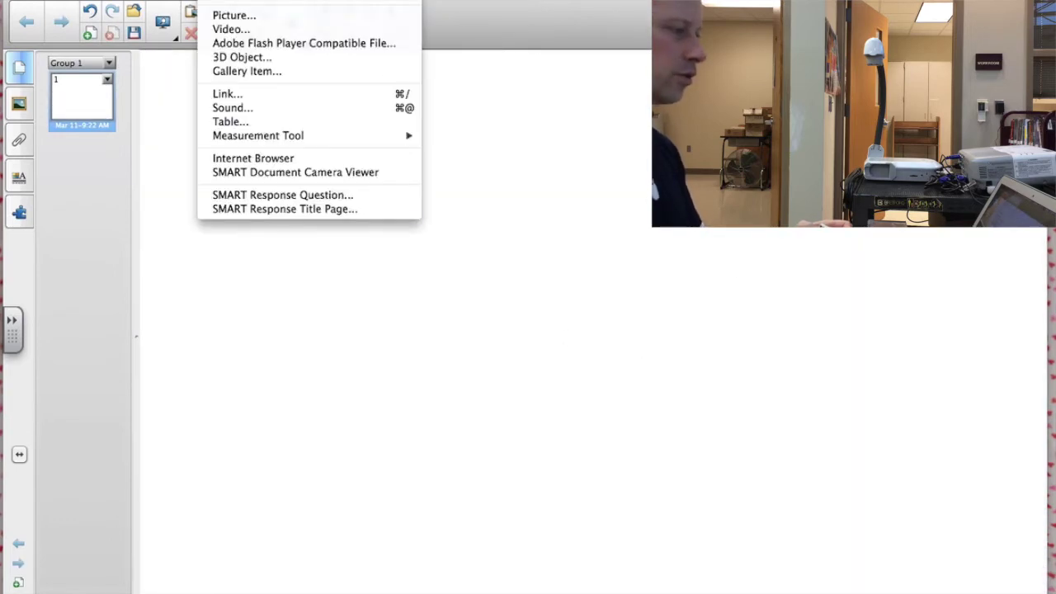
Insert the Untitled.dae heart model as a 3D object on the page
click(248, 60)
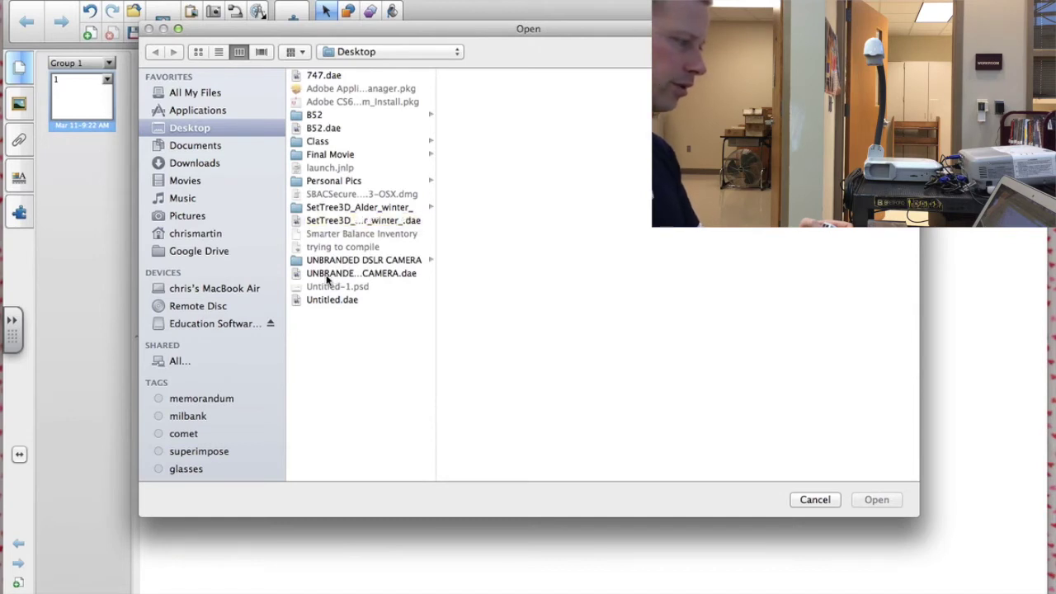
click(329, 302)
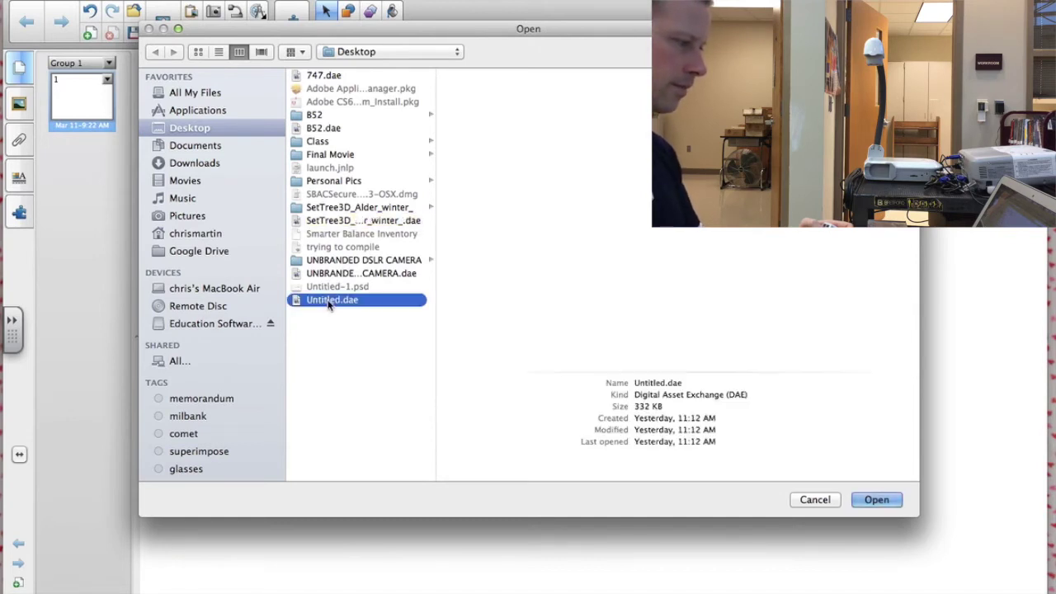
click(877, 500)
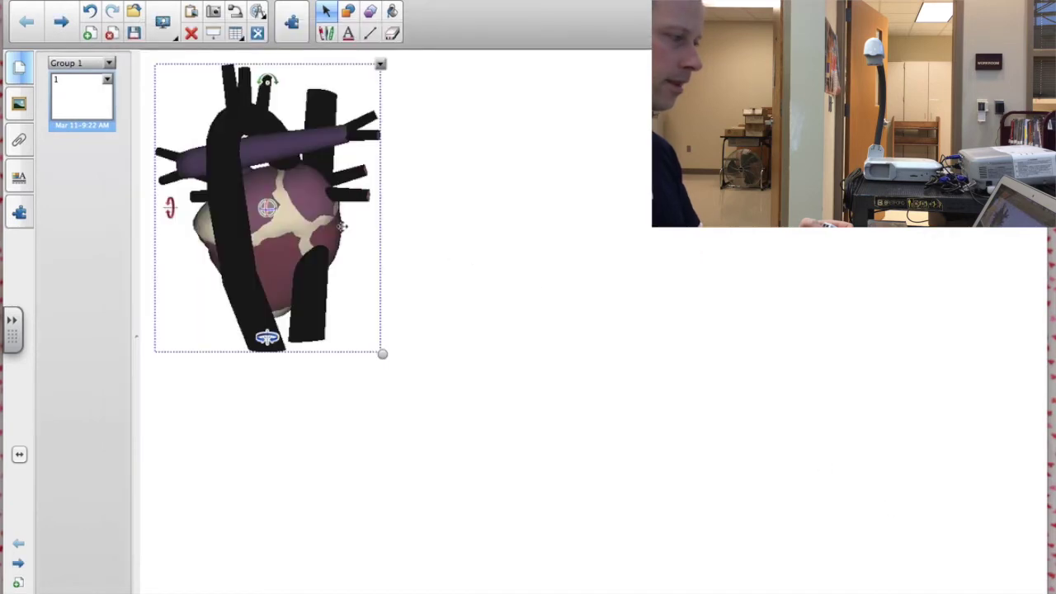
Enlarge the heart, move it toward the page centre, and show the live camera feed behind it
drag(381, 356, 557, 575)
drag(407, 399, 598, 417)
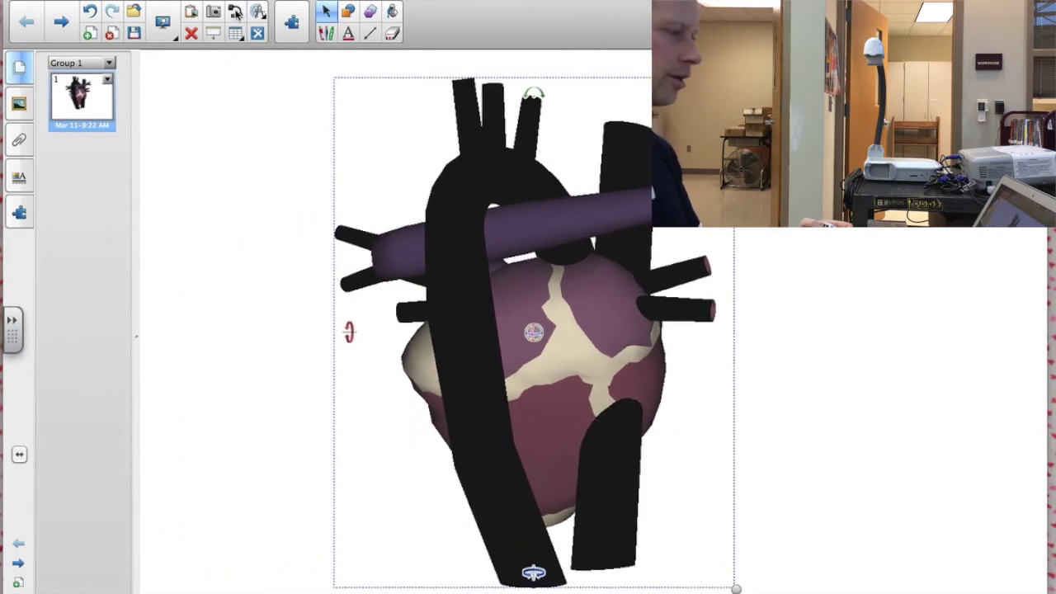
click(235, 12)
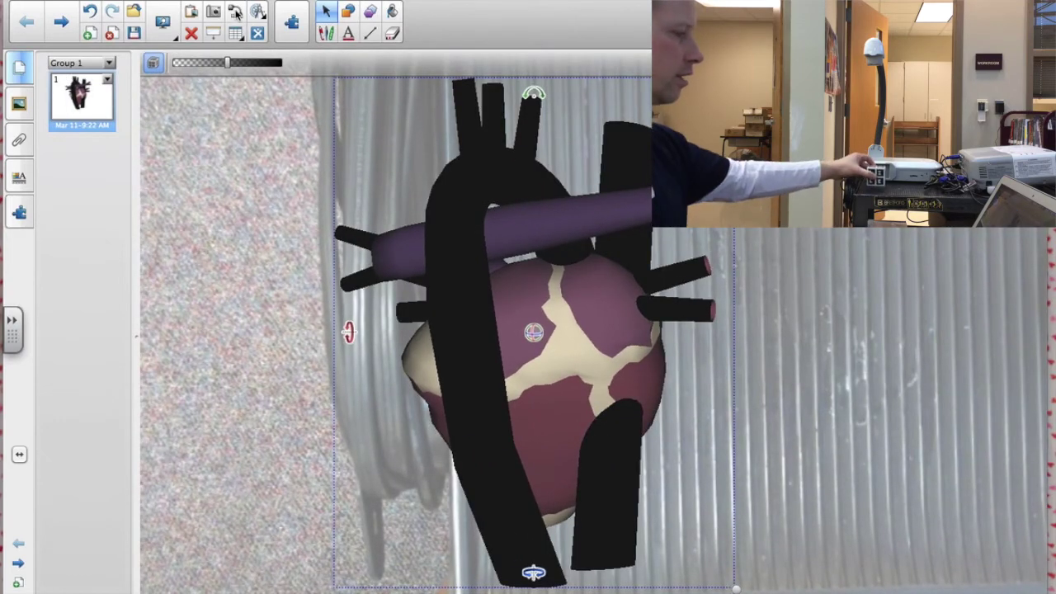